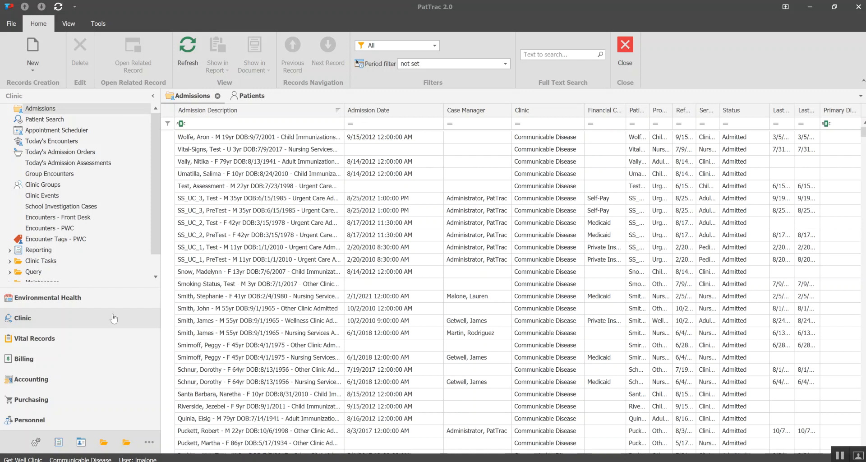
Filter the admissions list by the patient's last name and open the 41-year-old female patient's Nursing Services admission.
click(209, 125)
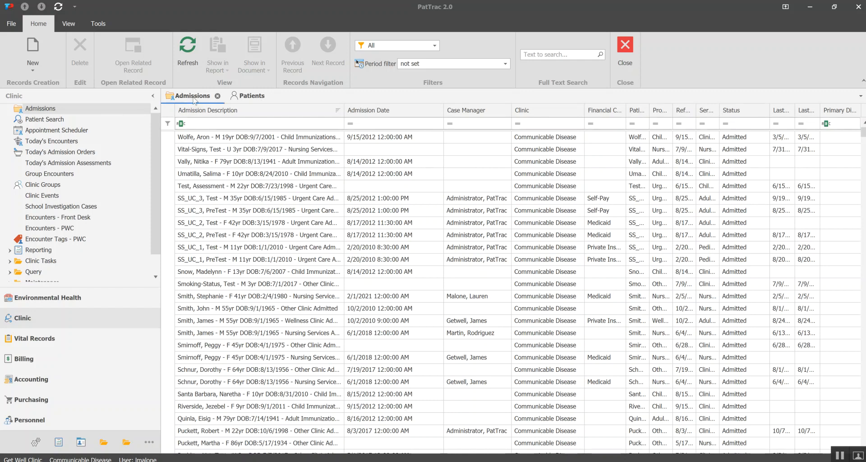
text(smith)
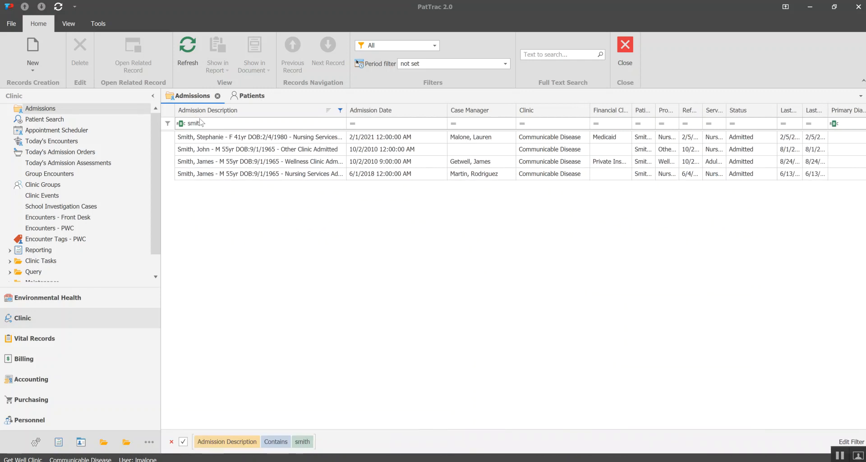
click(171, 140)
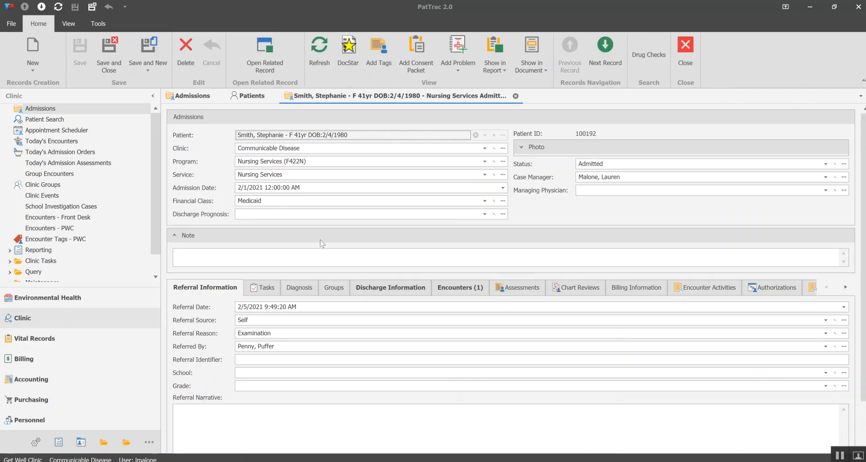
Create a new encounter in the admission with the type Office Visit - Case Management and save it.
click(454, 288)
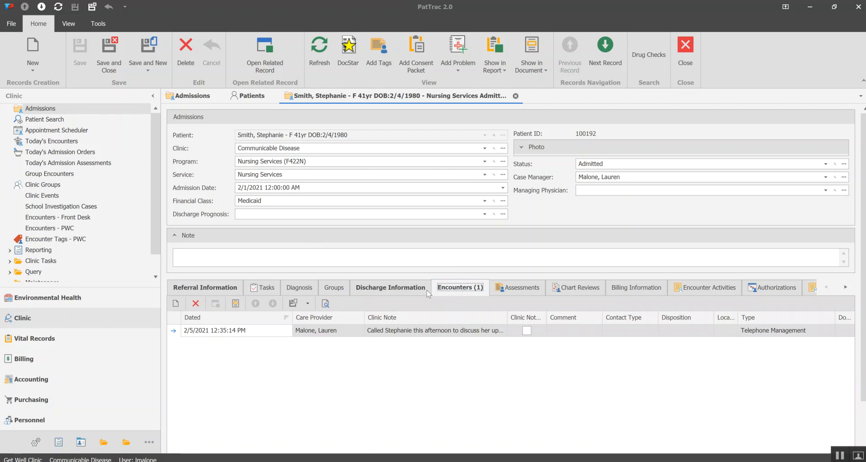
click(176, 303)
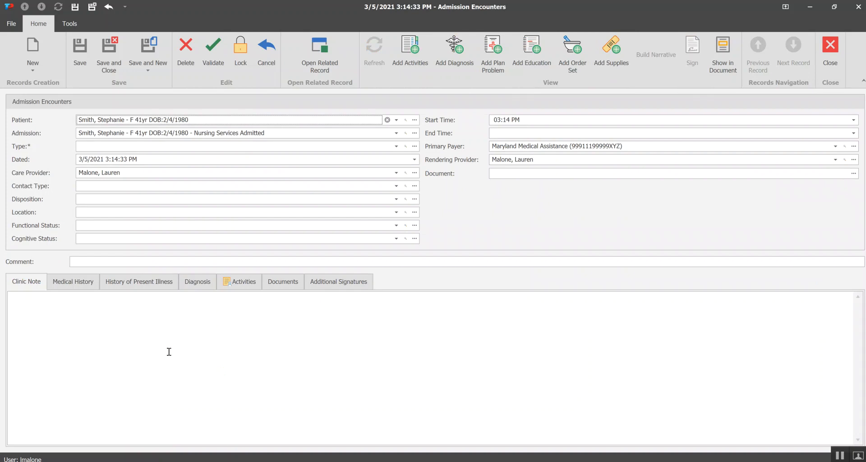
click(167, 147)
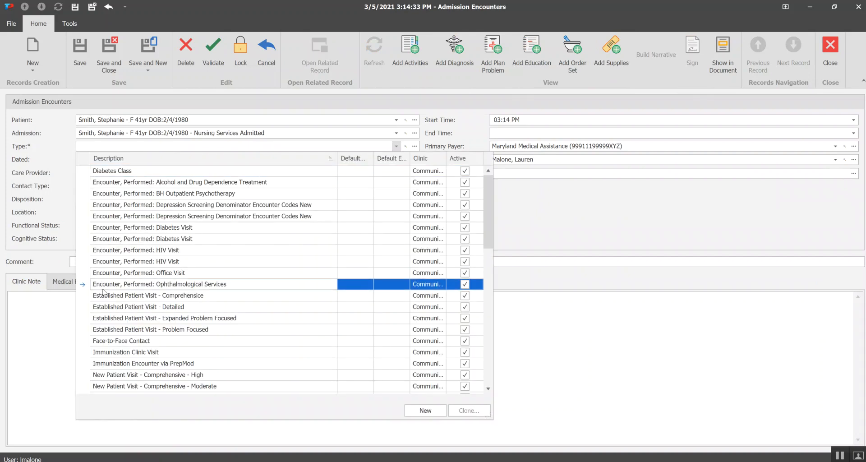
scroll(99, 305, down, 4)
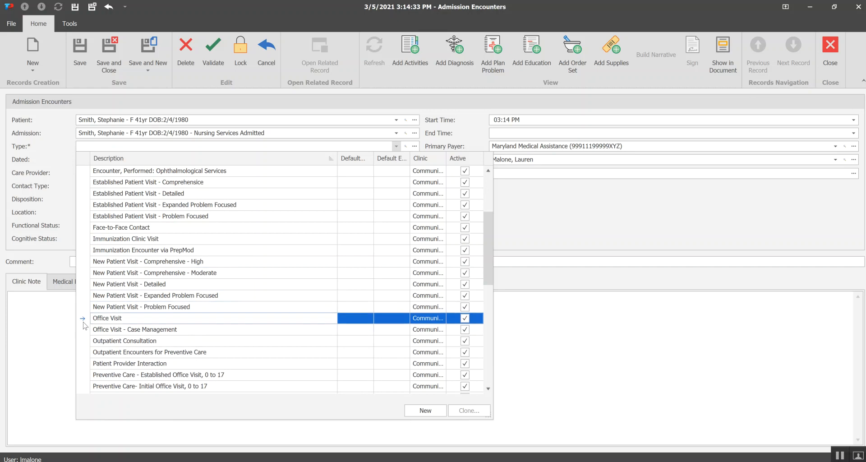
click(86, 332)
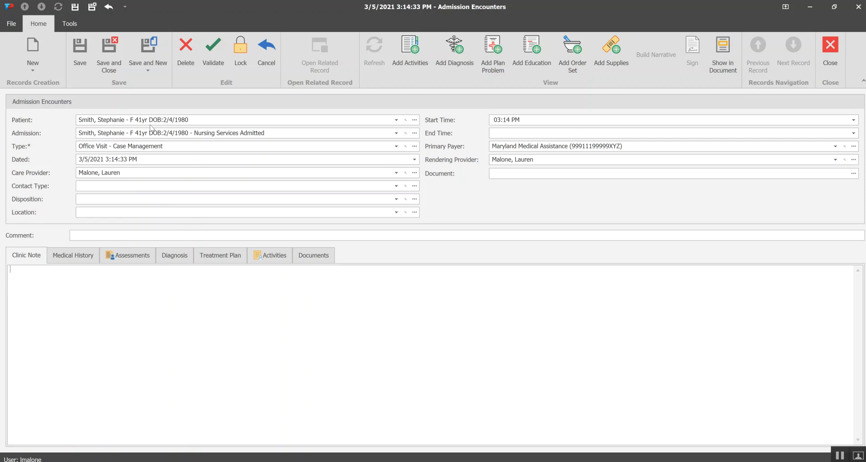
click(80, 66)
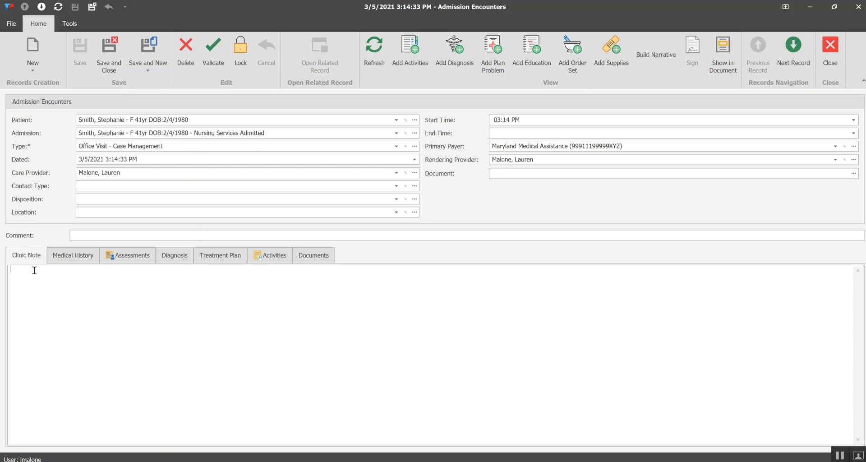
Add a new assessment of type Columbia Suicide Screening to the encounter and save it.
click(114, 253)
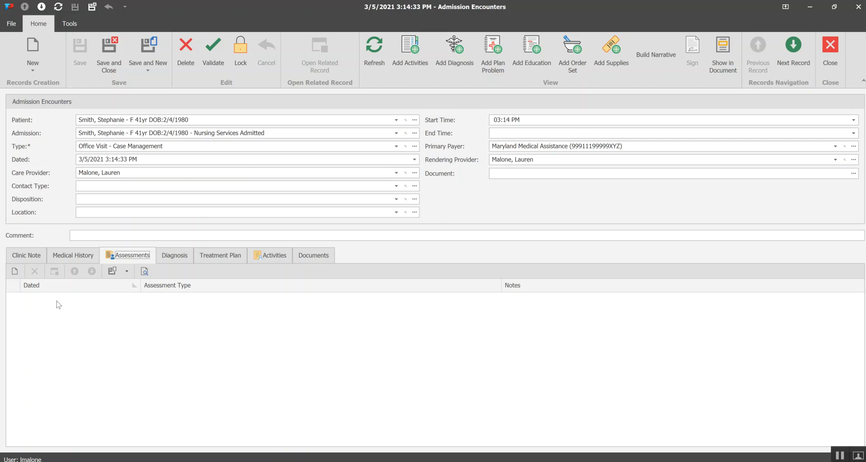
click(14, 274)
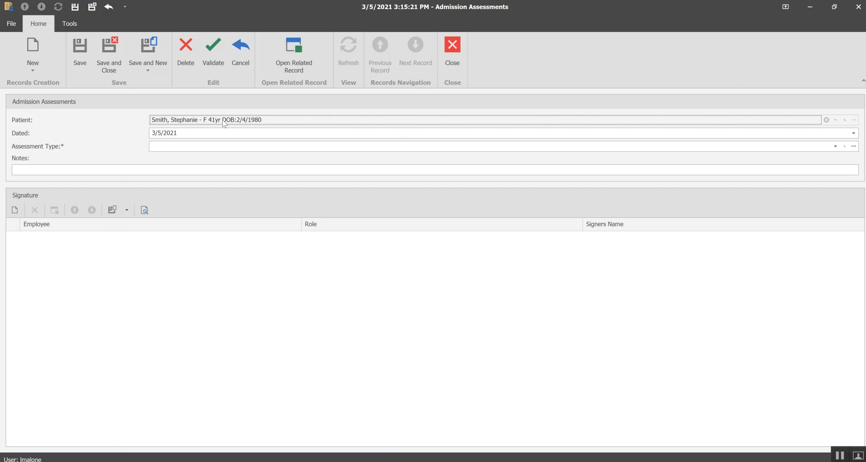
click(163, 149)
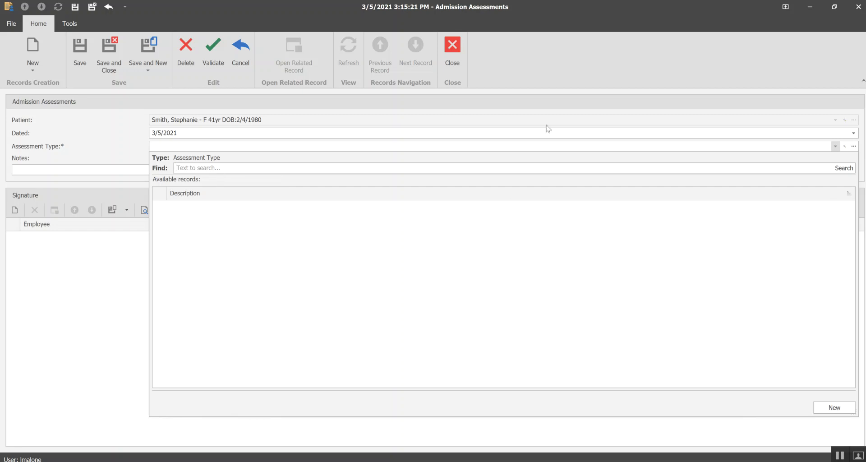
click(842, 170)
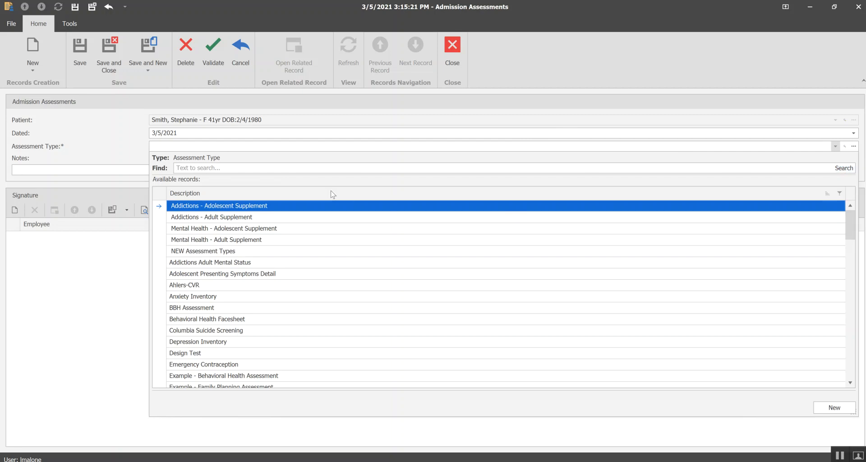
scroll(196, 264, down, 1)
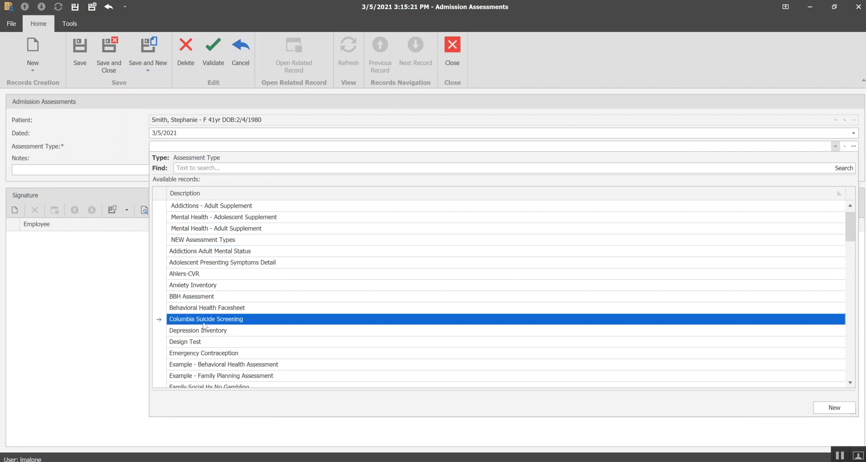
click(163, 320)
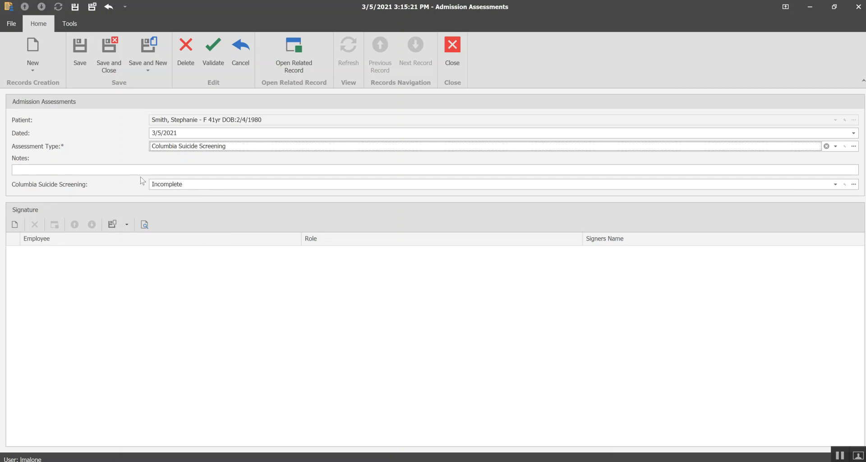
click(82, 50)
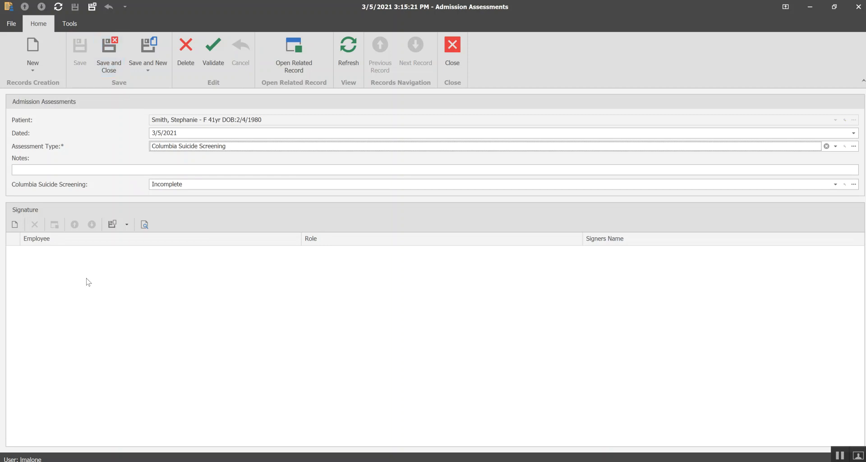
Open the incomplete Columbia Suicide Screening form and set its assessment status to Pending review.
click(845, 186)
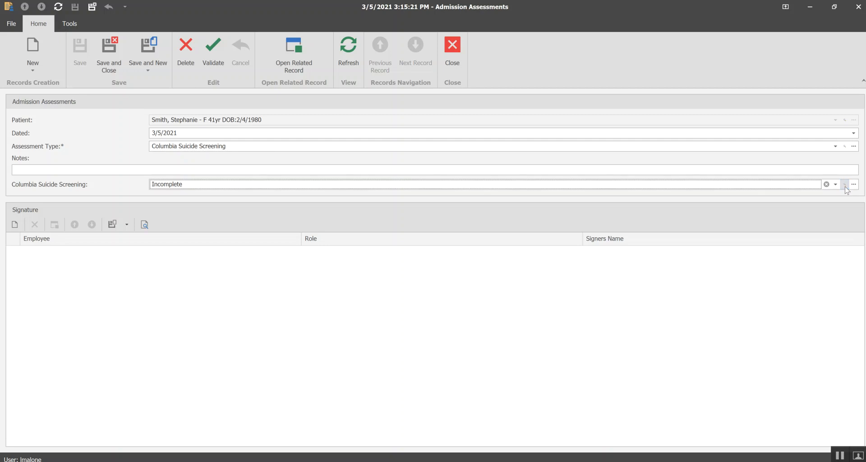
click(844, 187)
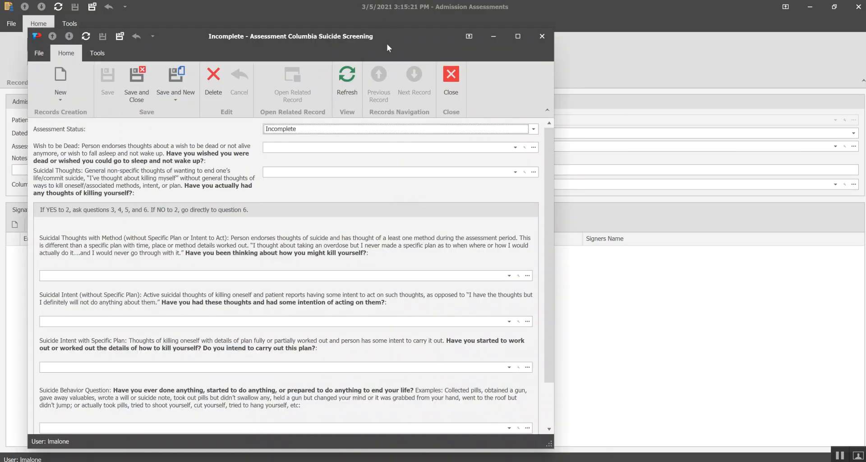
drag(387, 44, 390, 33)
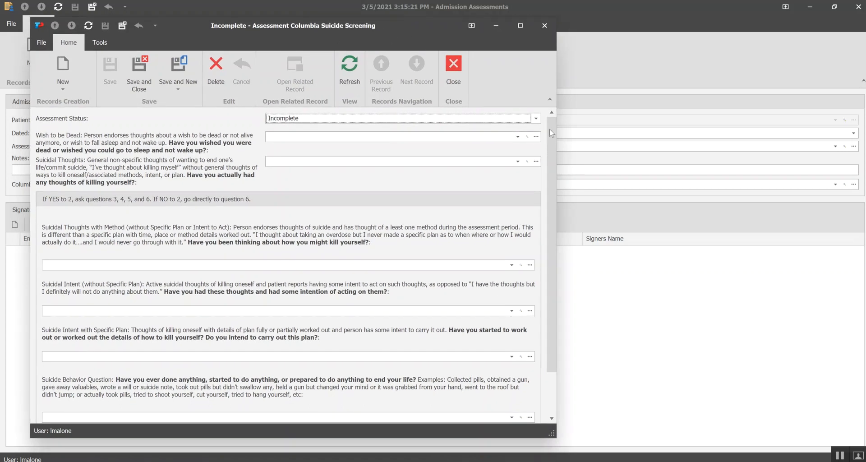
drag(551, 134, 562, 120)
click(309, 118)
click(284, 155)
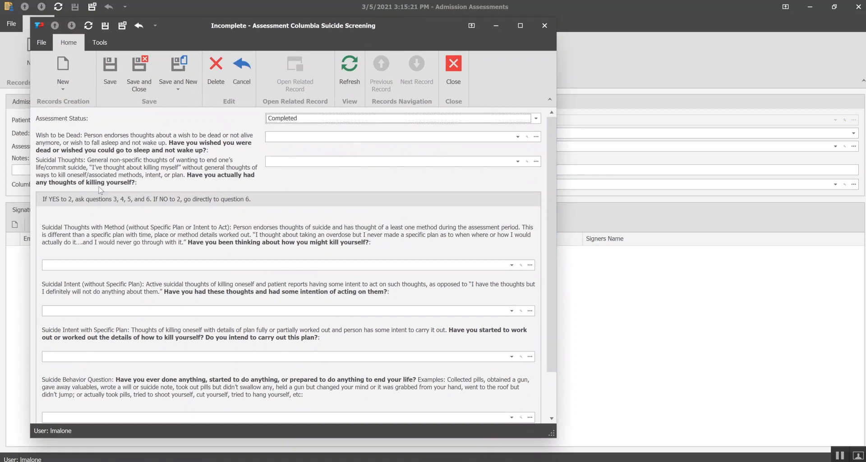
click(313, 124)
click(311, 142)
Answer No to both the Wish to be Dead and the Suicidal Thoughts questions.
click(329, 137)
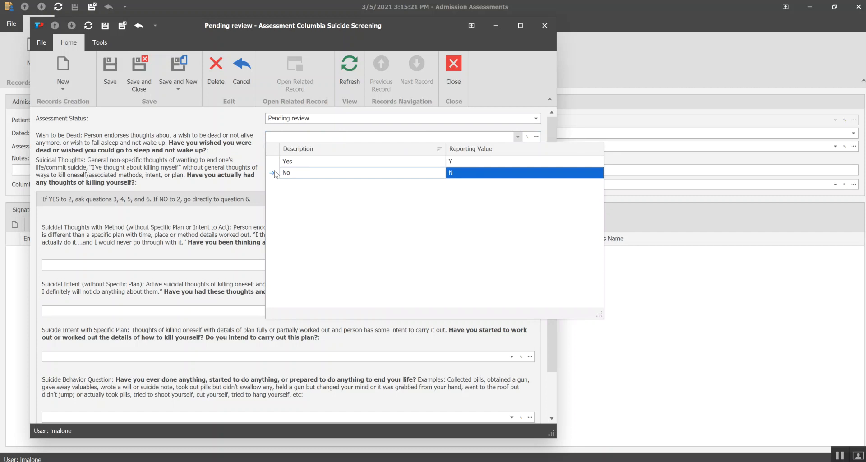
click(276, 174)
click(279, 163)
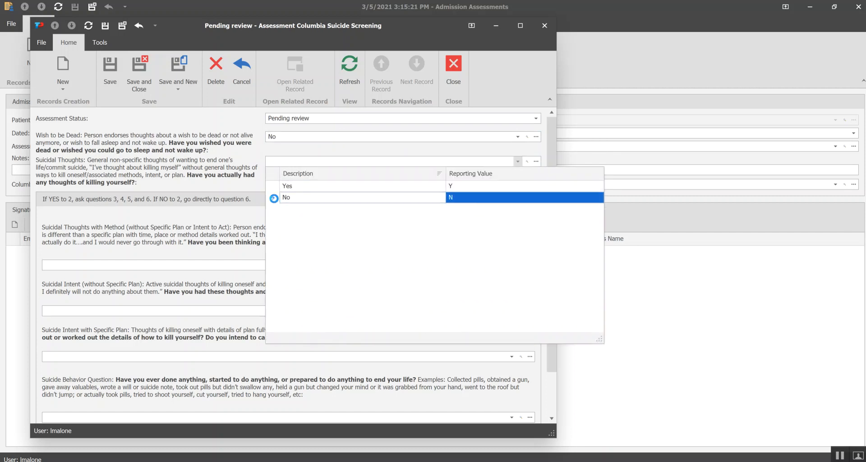
click(279, 199)
Answer Yes to Suicidal Thoughts with Method and No to Suicidal Intent without specific plan.
click(343, 265)
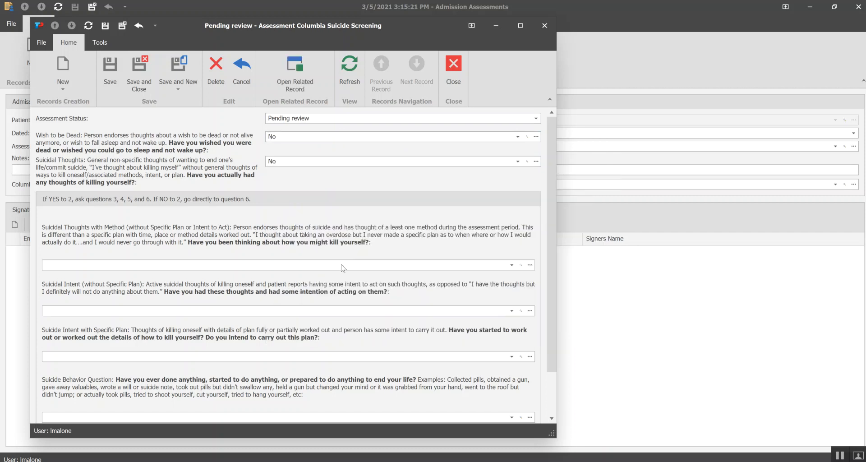
click(54, 291)
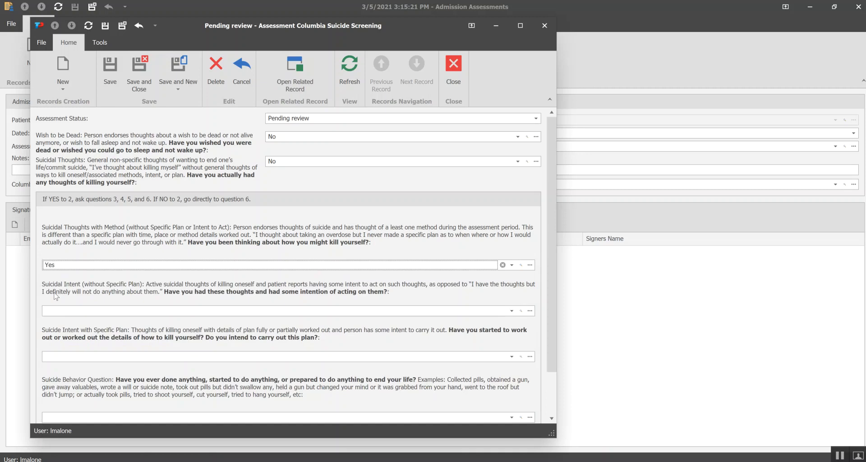
click(86, 311)
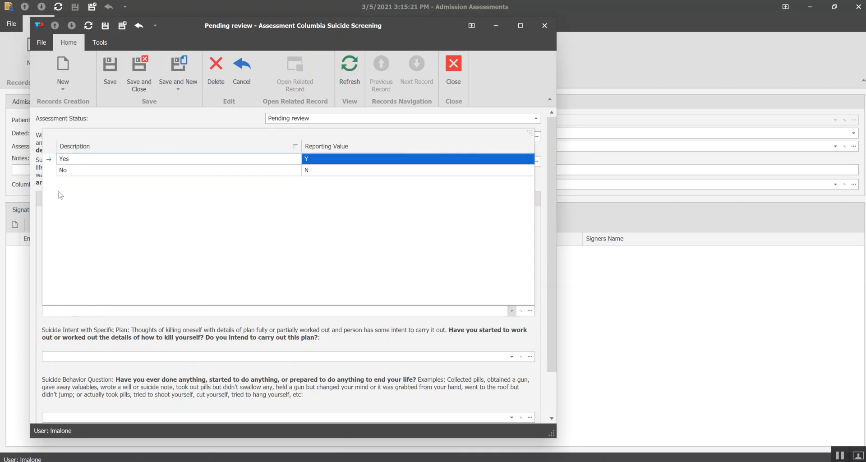
click(54, 174)
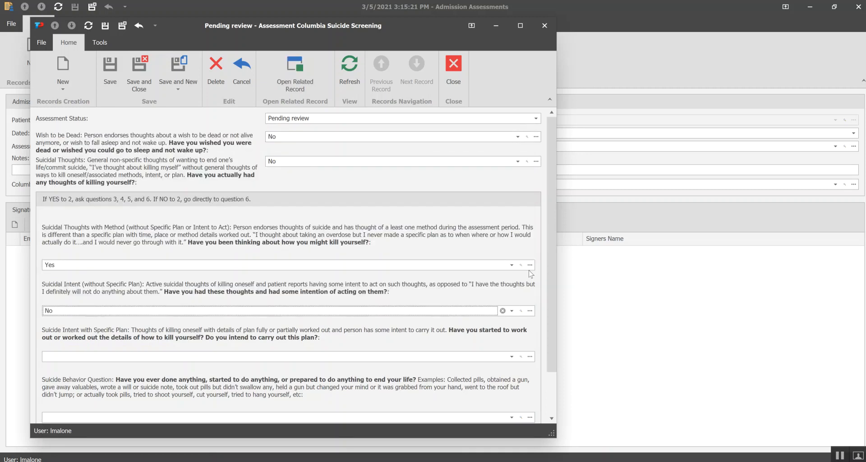
Answer No to Suicide Intent with Specific Plan and to the Suicide Behavior Question, leaving the how-long-ago field blank.
scroll(550, 277, down, 2)
click(76, 304)
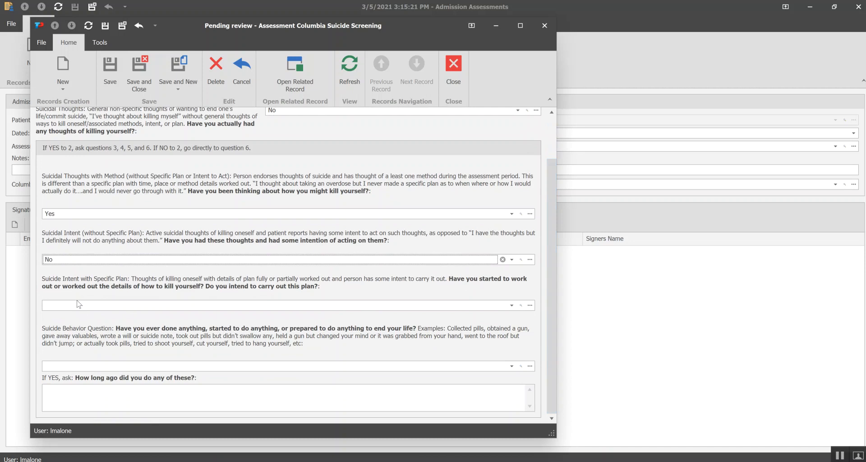
click(57, 167)
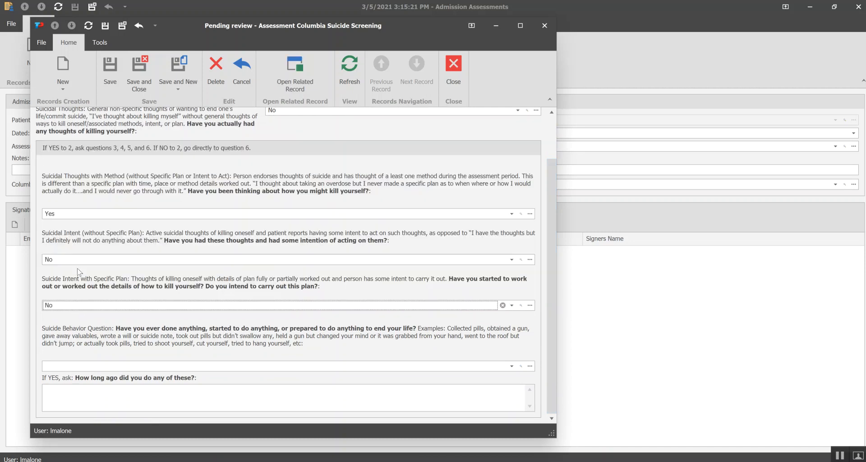
click(77, 366)
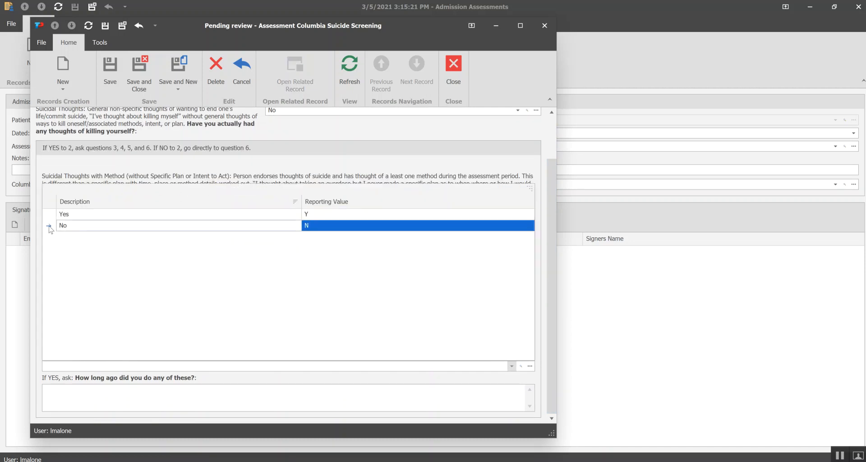
click(52, 225)
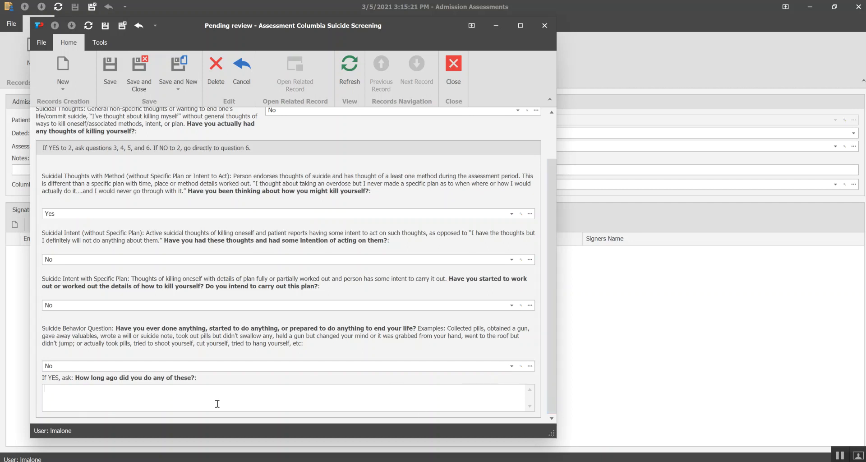
click(202, 390)
Save and close the screening form and its admission assessment to return to the encounter.
drag(551, 222, 555, 176)
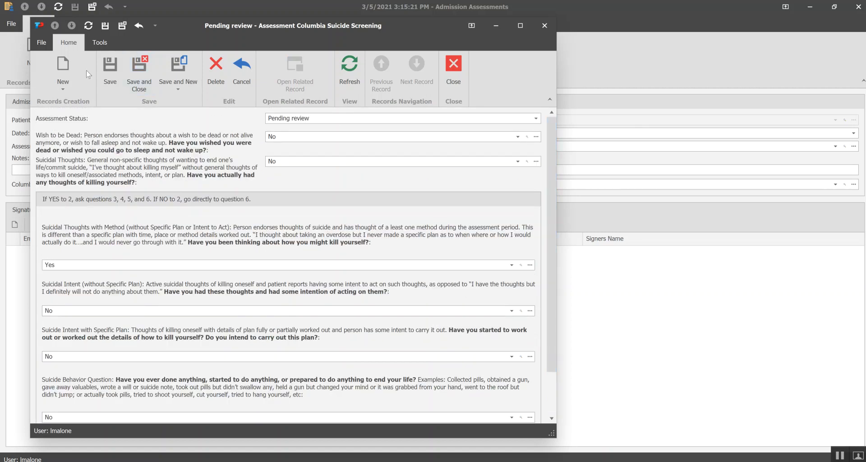
click(139, 74)
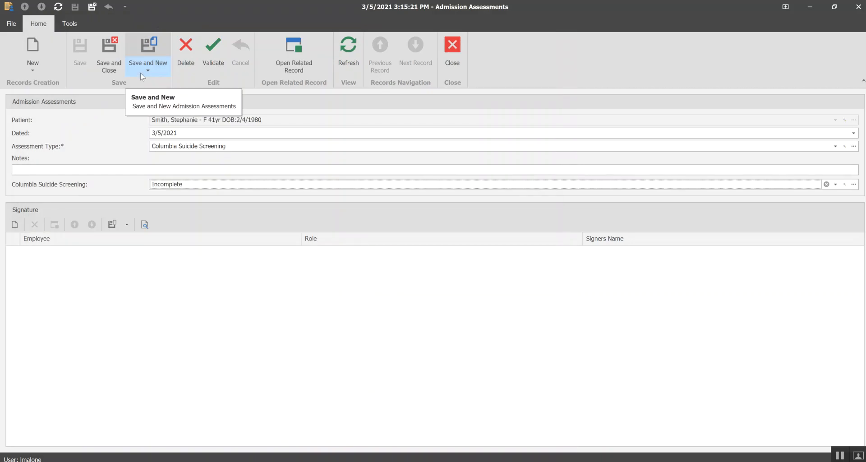
click(114, 56)
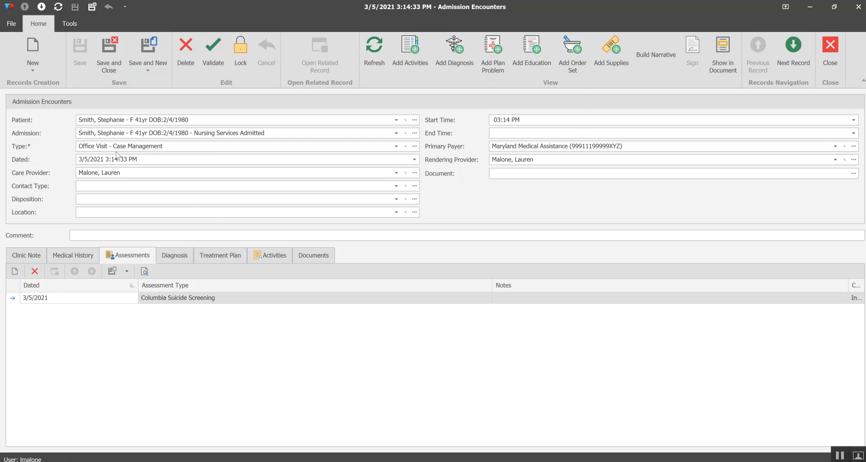
Show the encounter's clinic note, leave it blank, and save and close the encounter.
click(21, 260)
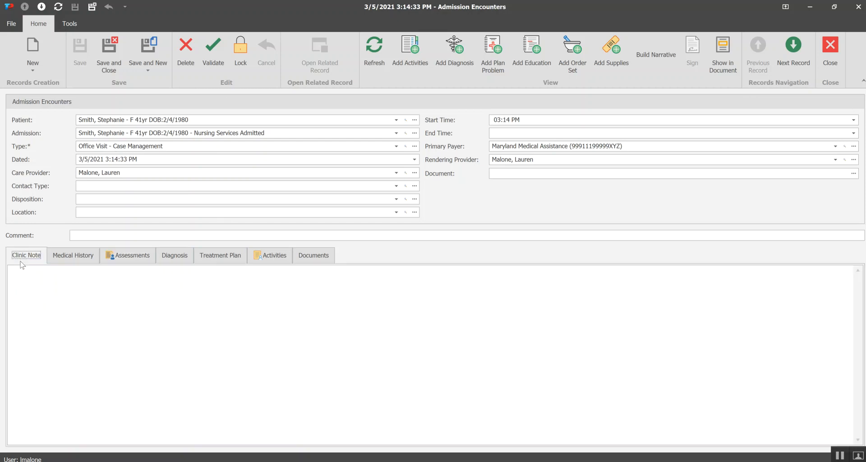
click(85, 290)
click(107, 63)
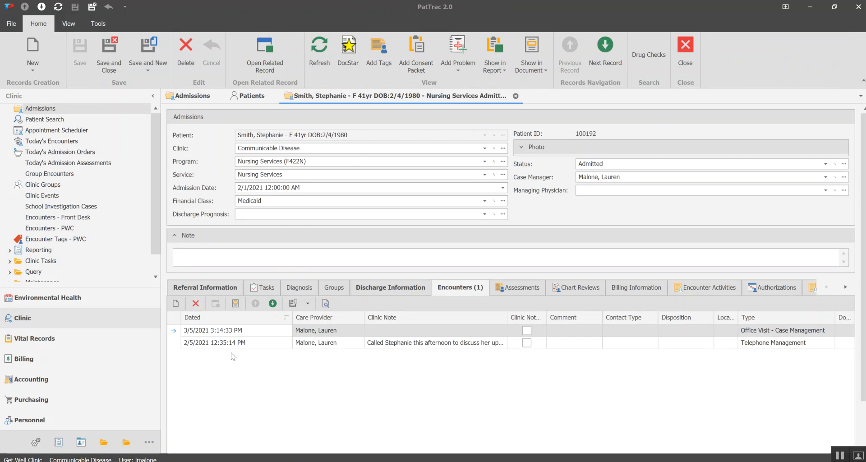
Open the completed screening form from the Columbia Suicide Screening assessment dated 3/5/2021 in the admission's assessments.
click(519, 287)
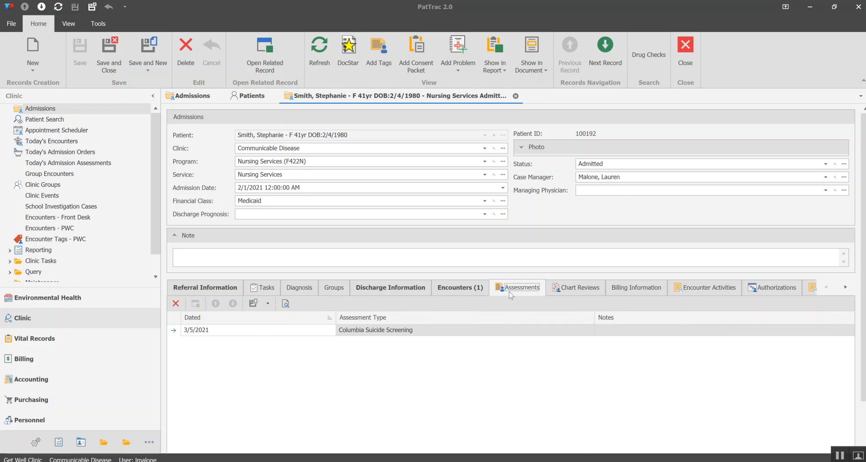
double_click(409, 331)
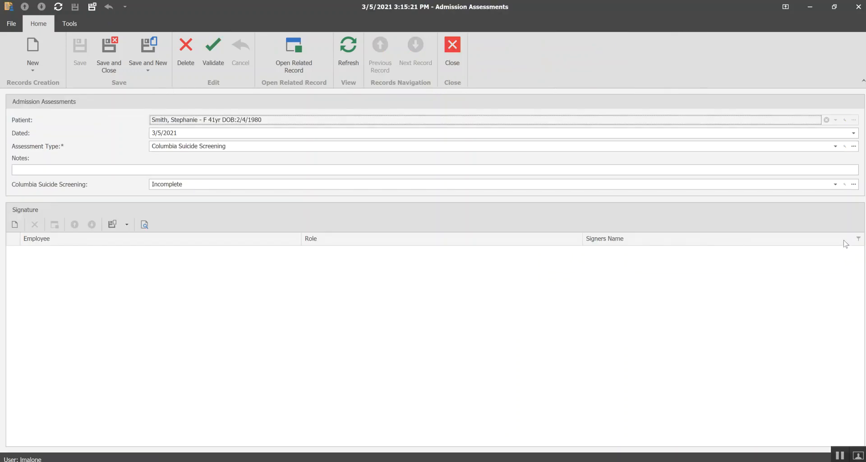
click(848, 188)
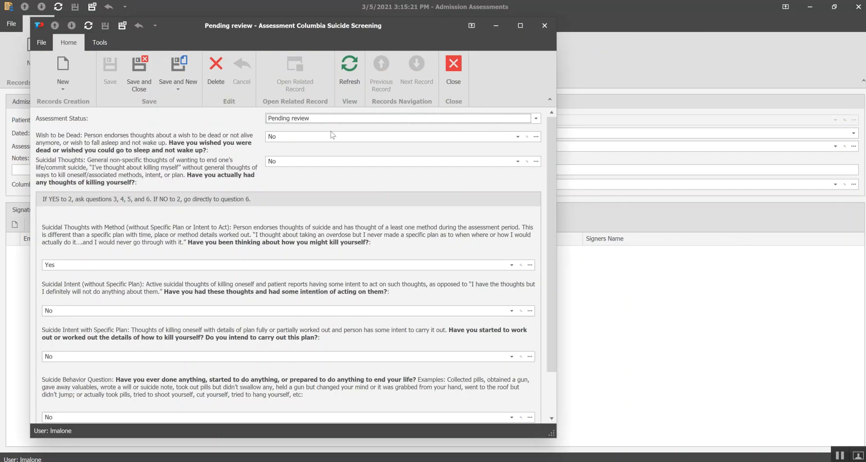
Review all the answers in the Columbia Suicide Screening form, and save and close both the form and its admission assessment.
scroll(311, 239, down, 2)
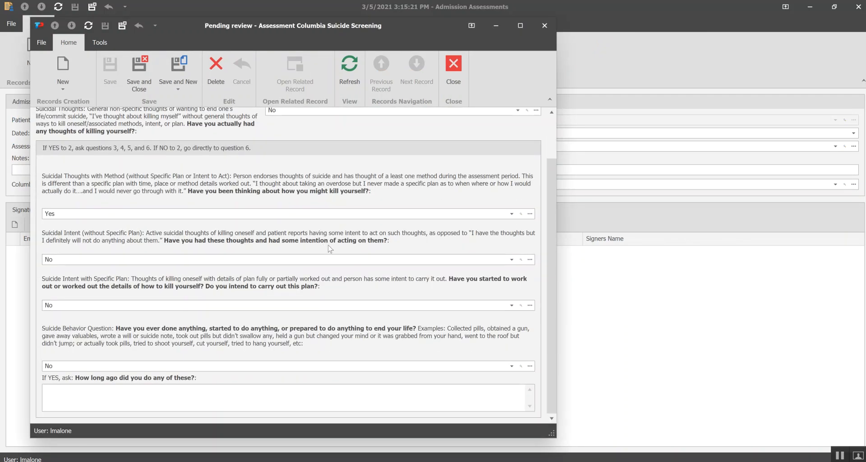
scroll(553, 307, up, 2)
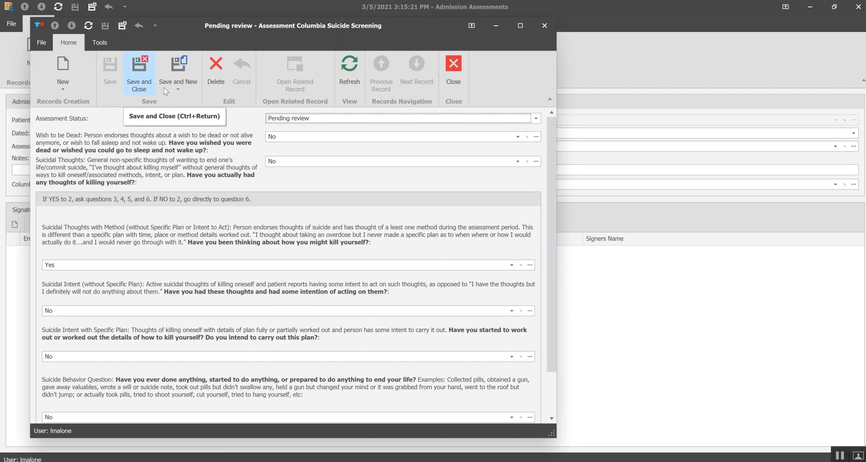
scroll(549, 168, down, 3)
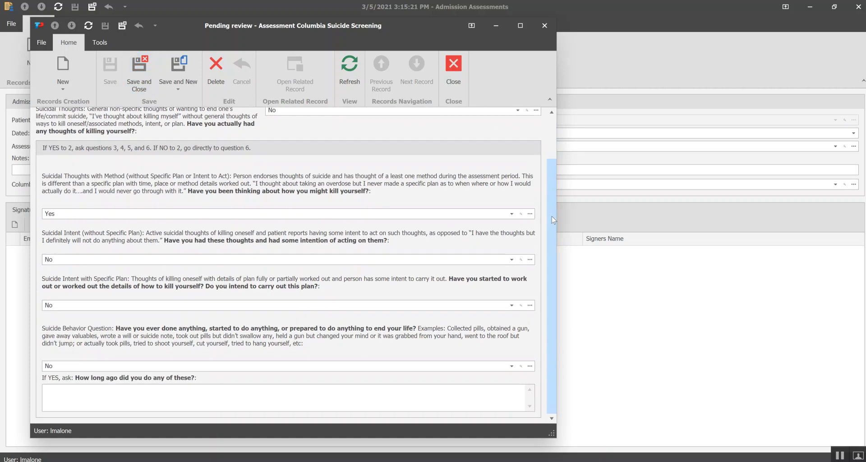
scroll(551, 158, up, 3)
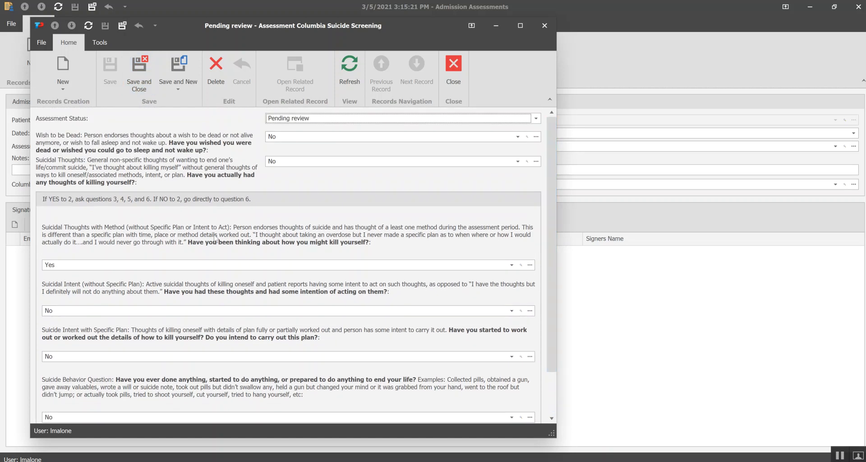
click(137, 72)
click(106, 47)
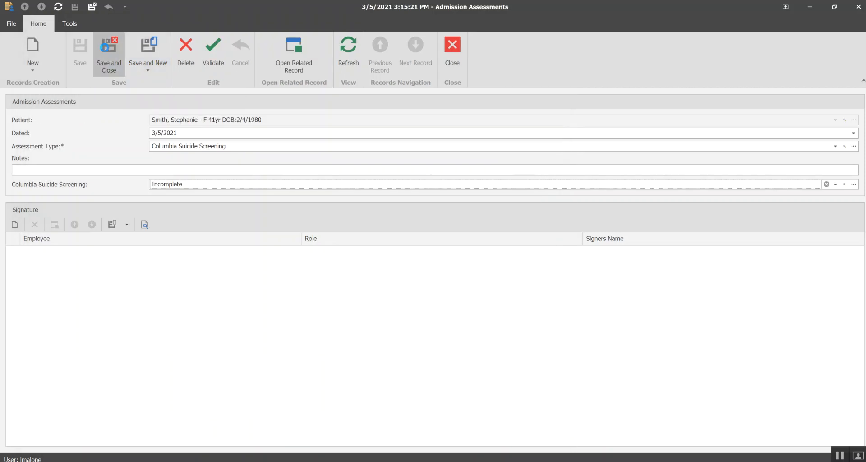